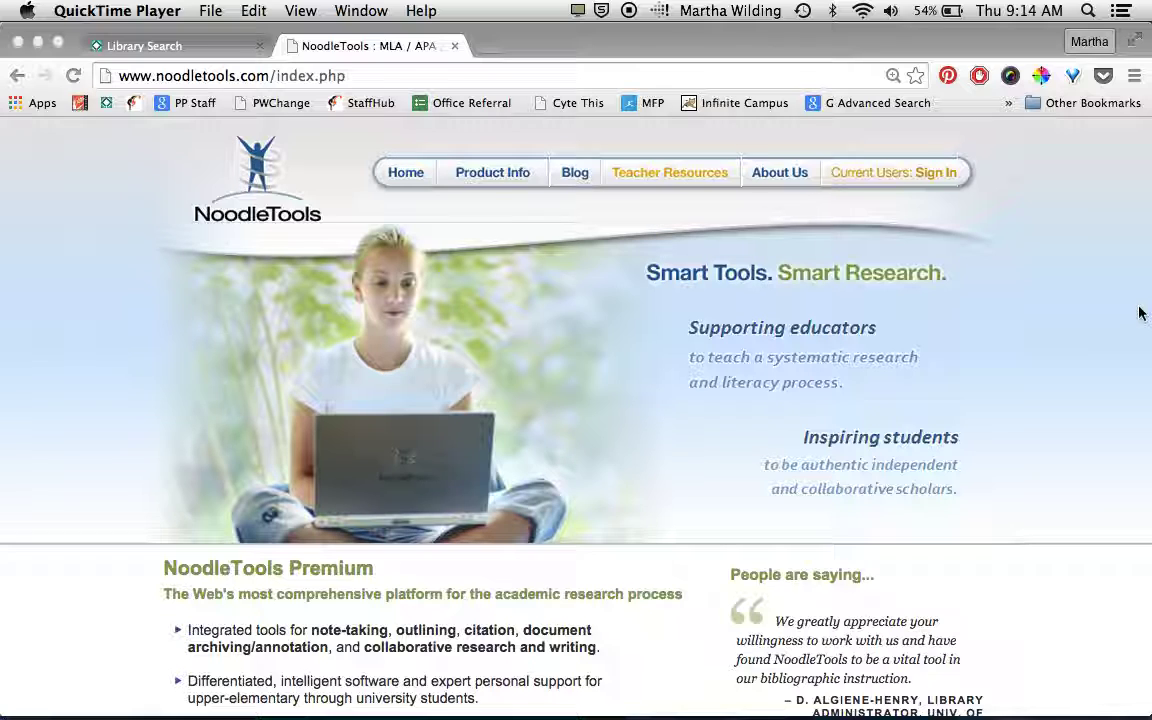
# - Sign in to NoodleTools with the student's saved Personal ID and password
pyautogui.click(928, 175)
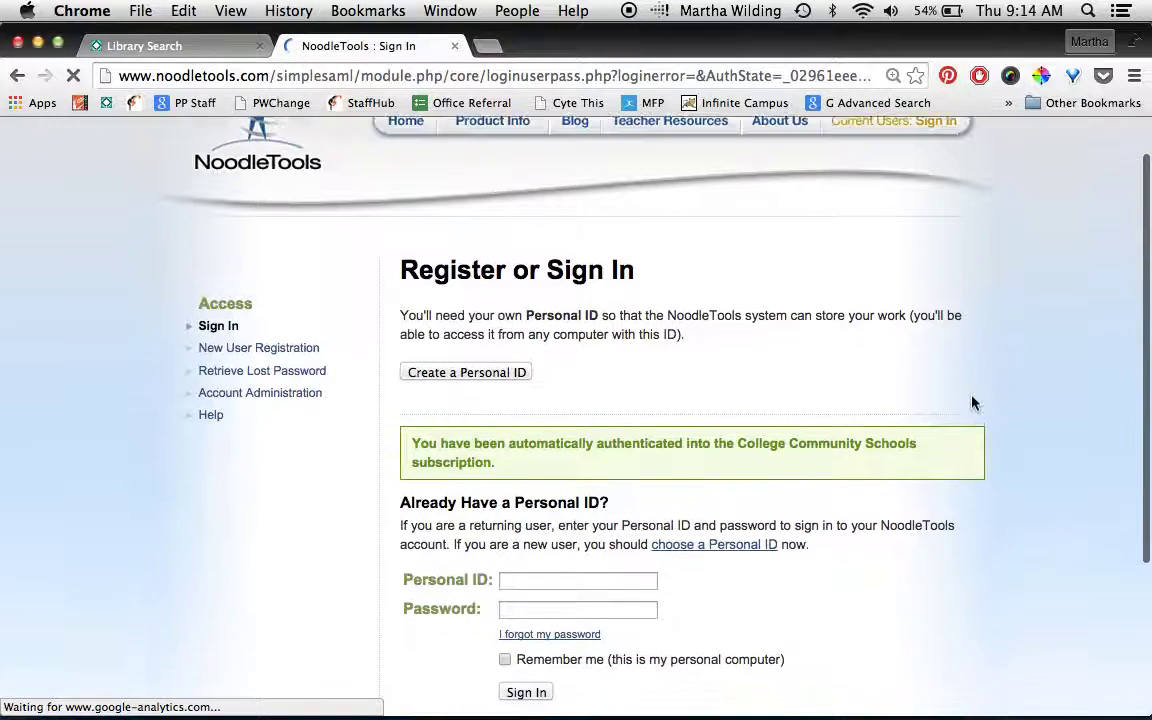
pyautogui.click(632, 528)
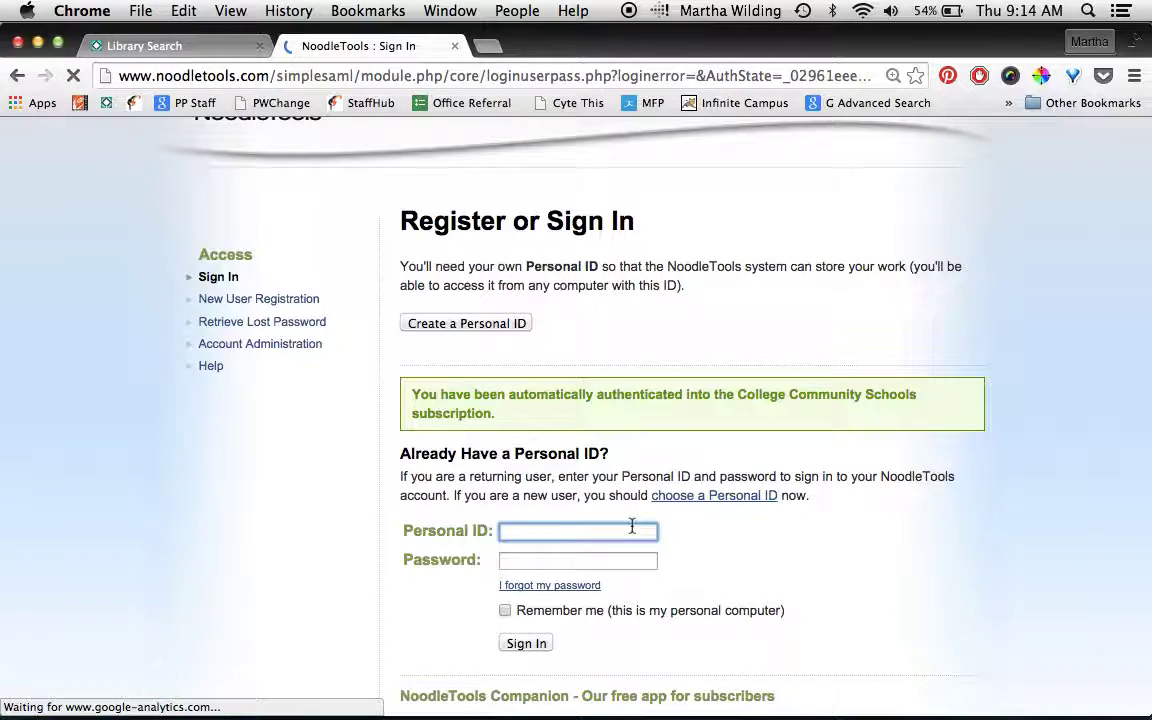
pyautogui.write('pointstudent1')
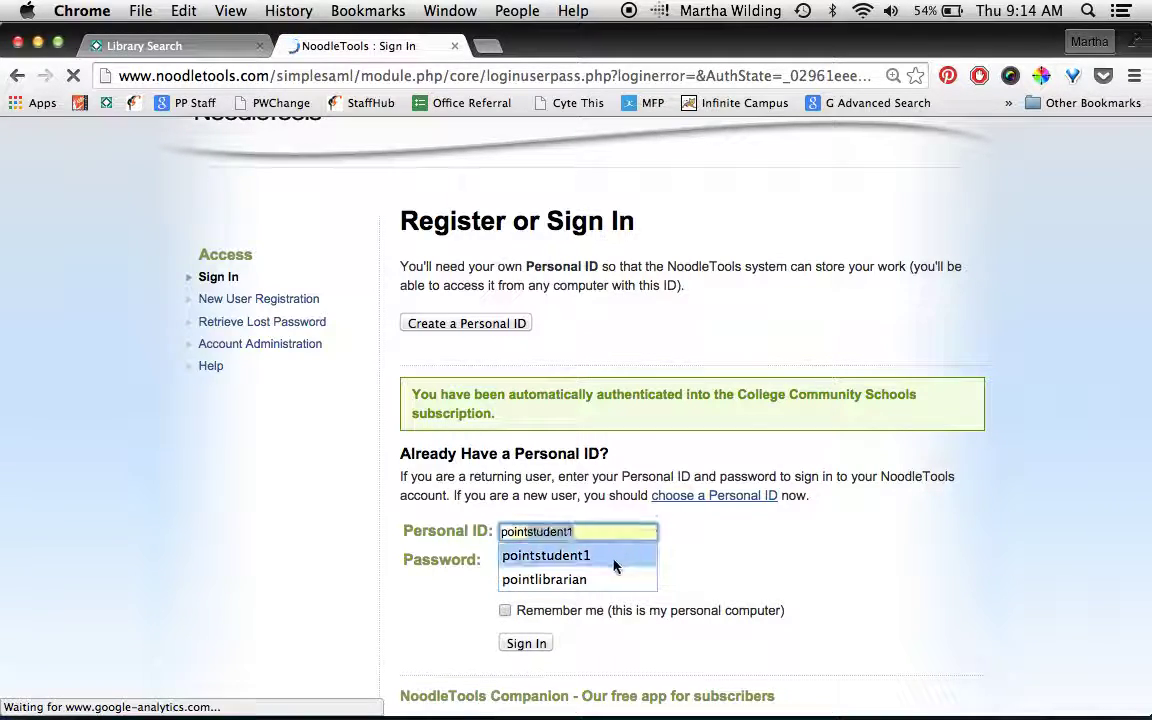
pyautogui.click(612, 556)
pyautogui.click(575, 555)
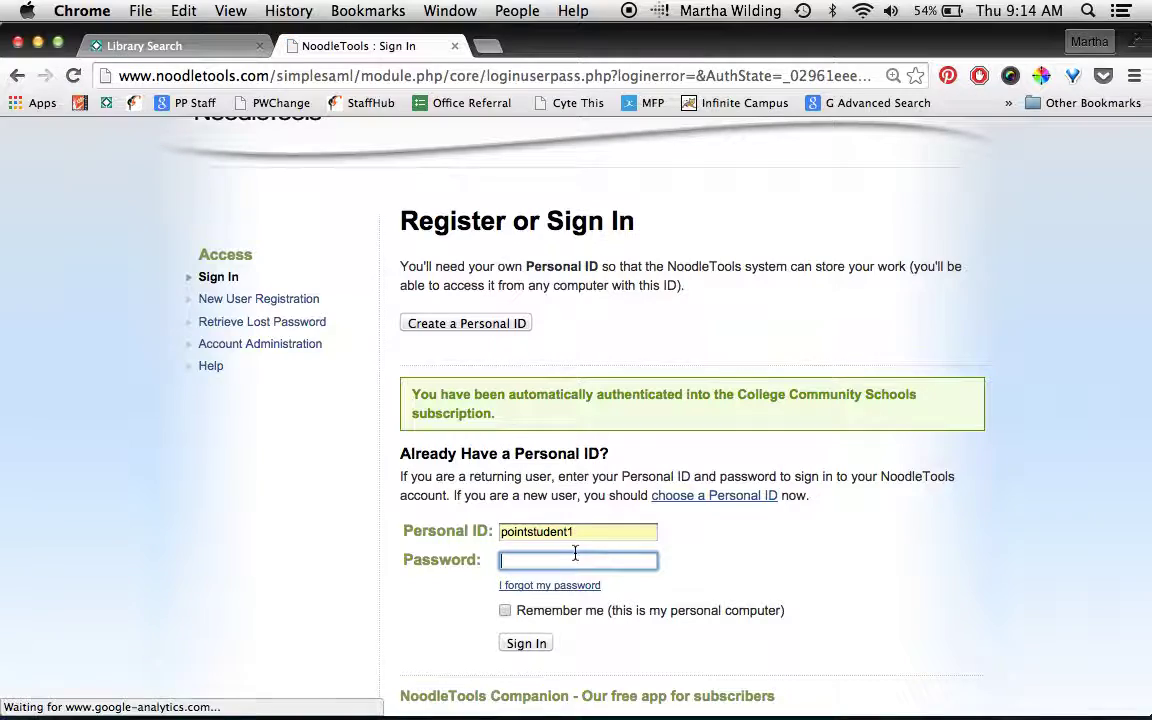
pyautogui.write('••••')
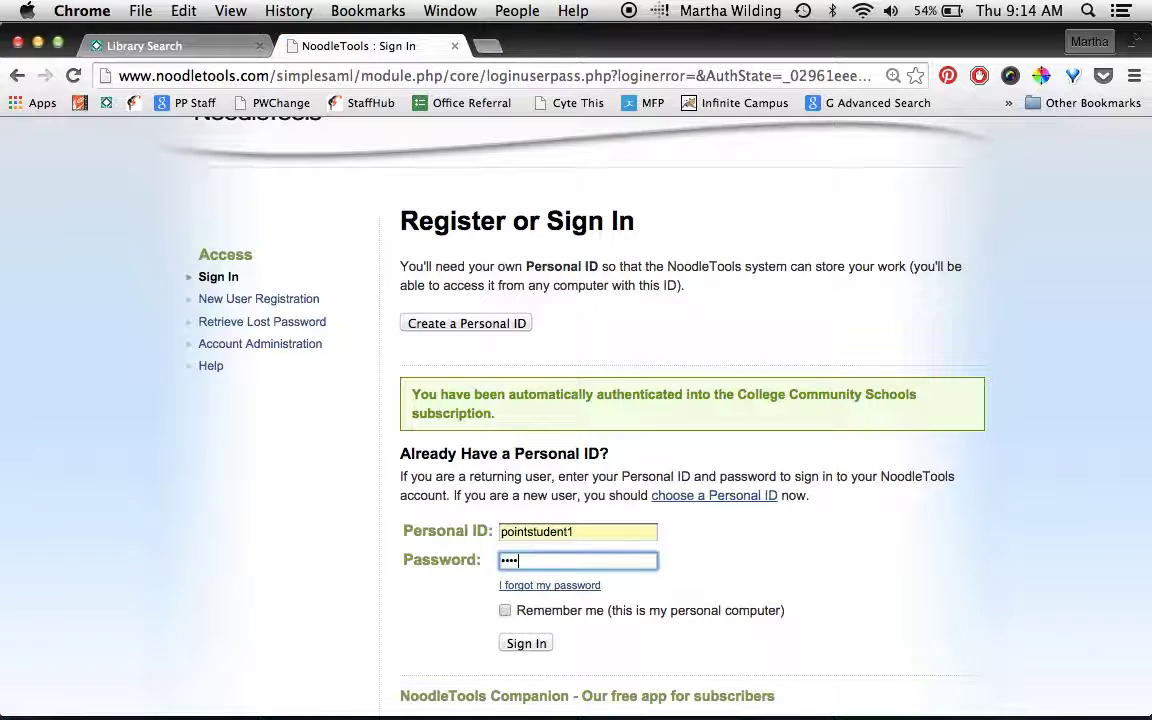
pyautogui.write('••••')
pyautogui.click(545, 643)
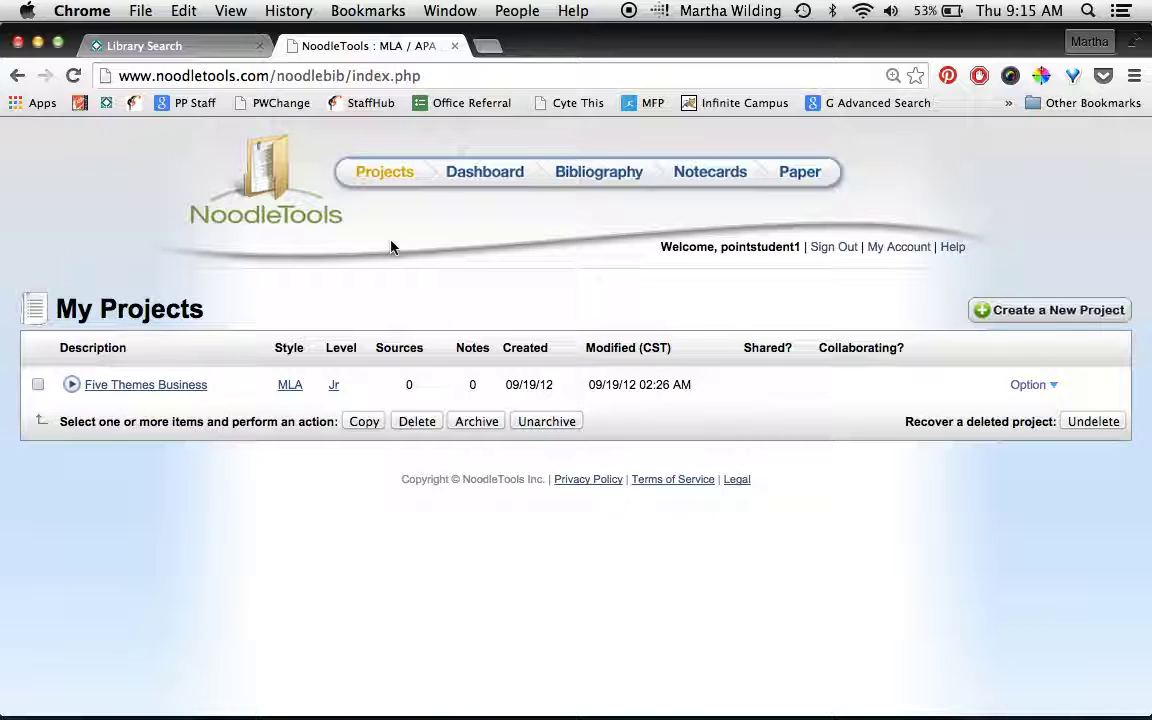
# - Create a new MLA project at Advanced level described as '8th Debate Beauty Pageants'
pyautogui.click(1094, 315)
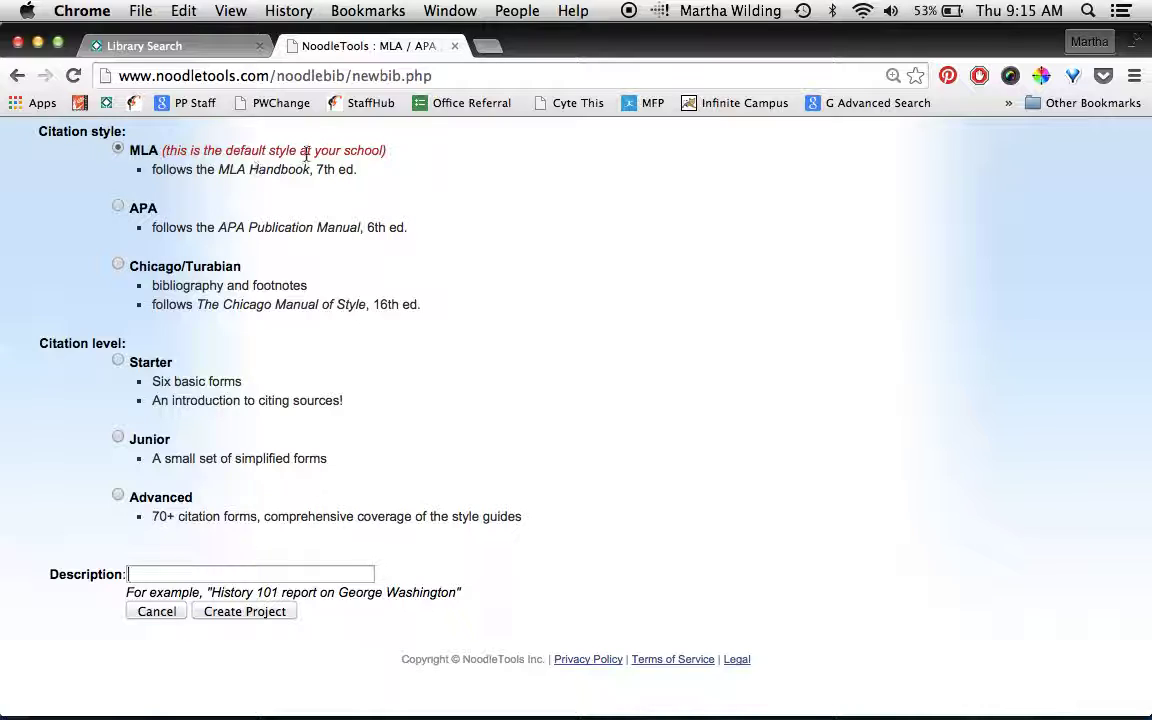
pyautogui.click(118, 495)
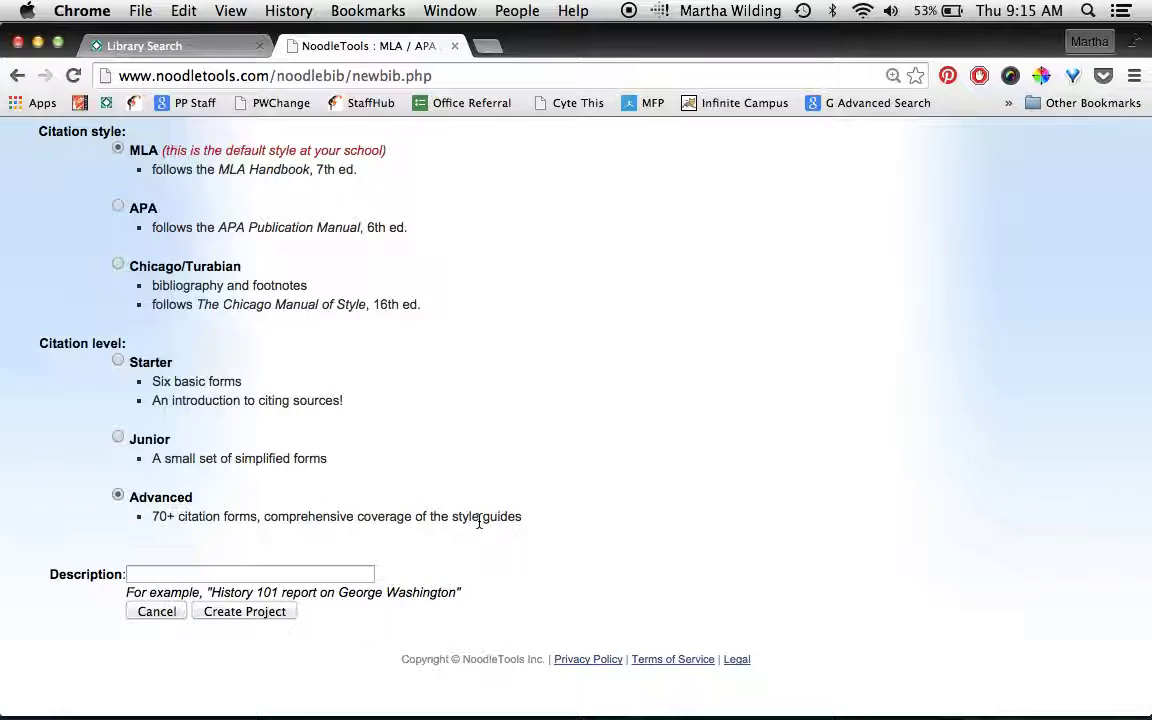
pyautogui.scroll(-1, 479, 521)
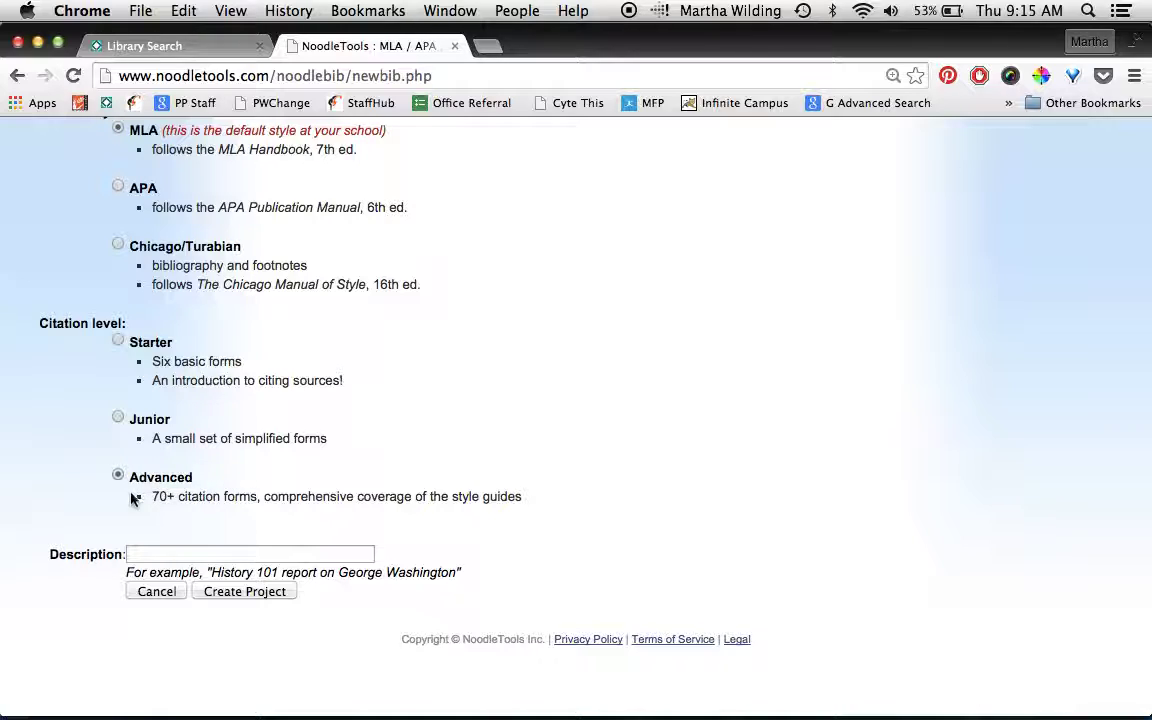
pyautogui.click(166, 552)
pyautogui.write('8')
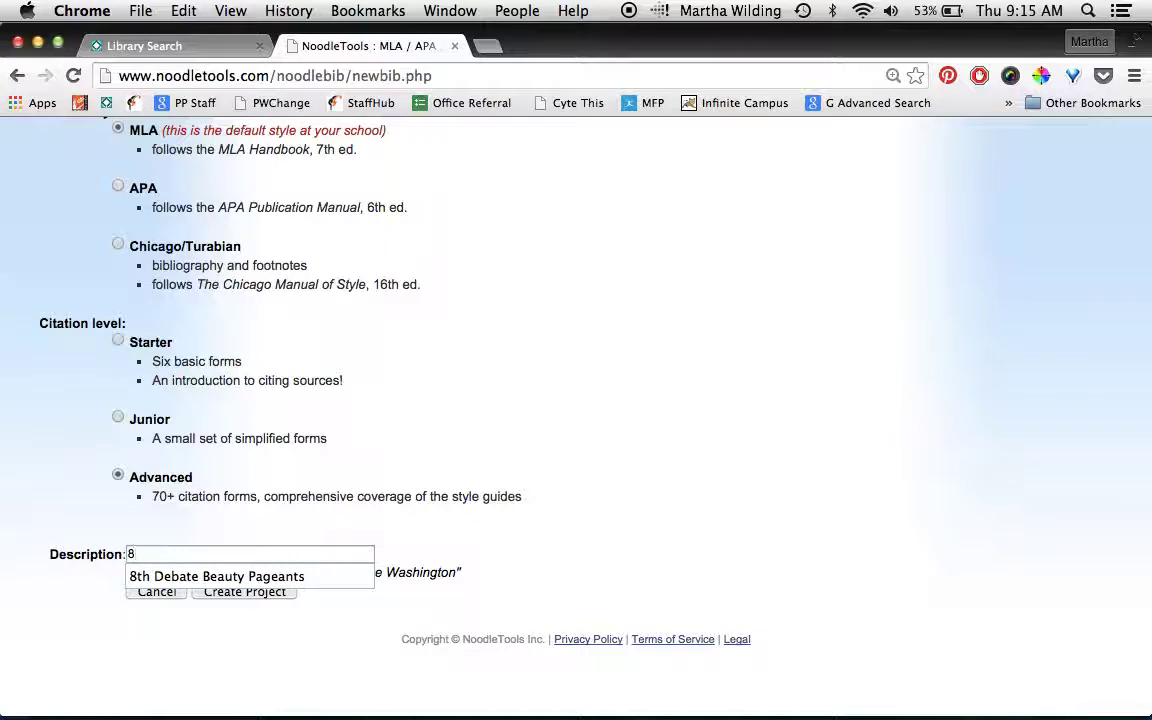
pyautogui.write('th')
pyautogui.click(166, 585)
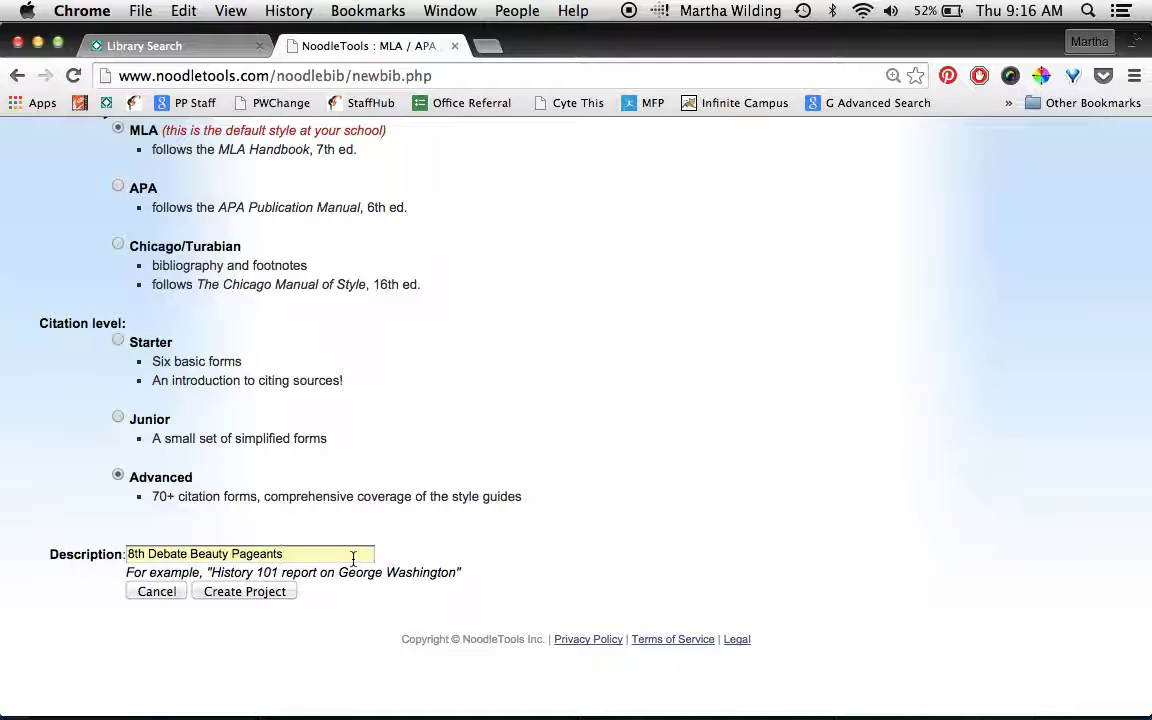
pyautogui.click(249, 594)
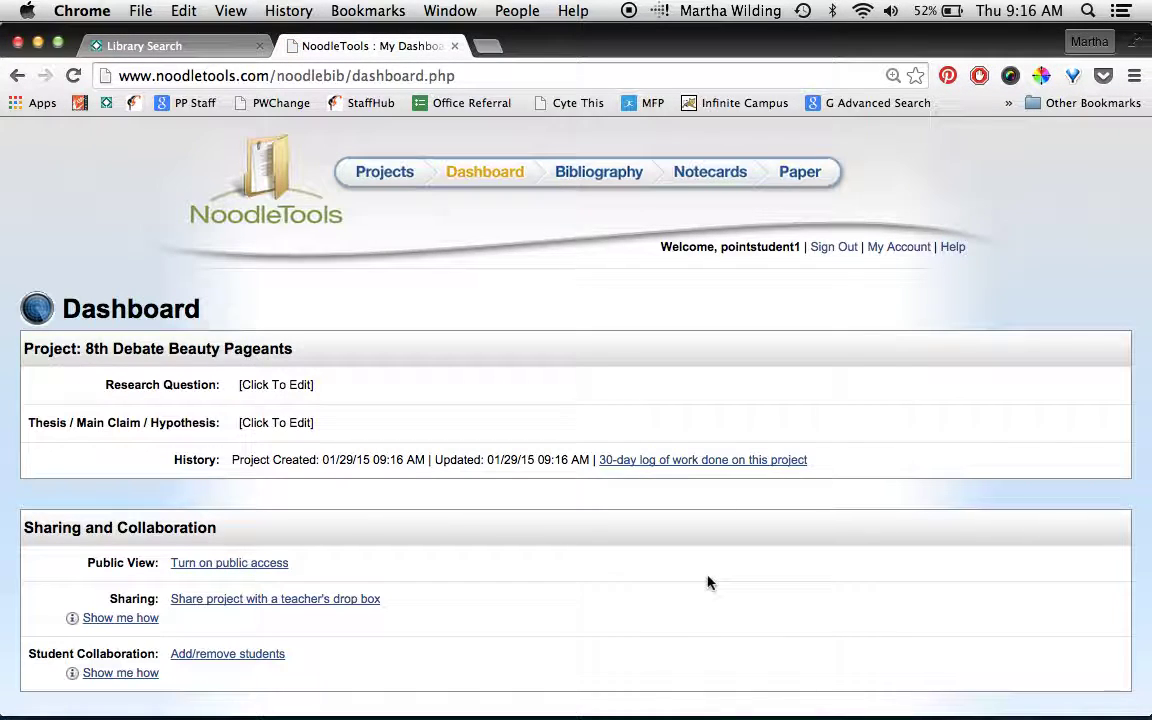
# - Open the project's student collaboration setup and enter the first teammate's username
pyautogui.scroll(-4, 708, 583)
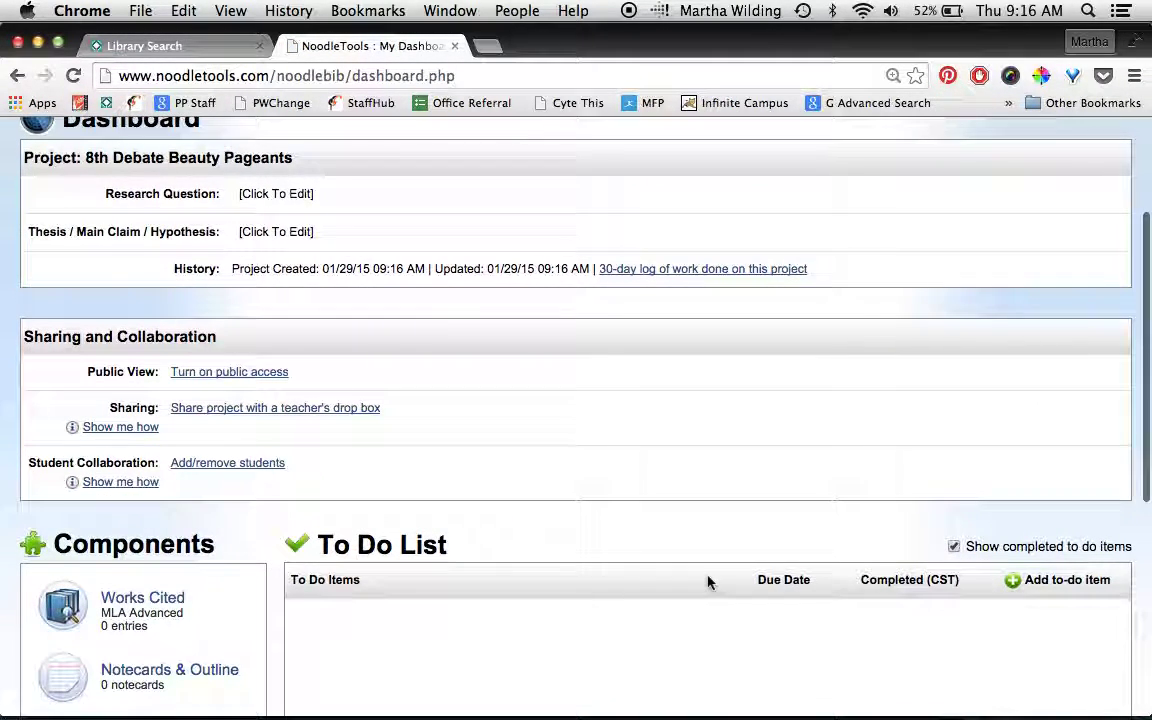
pyautogui.scroll(-1, 427, 520)
pyautogui.scroll(-2, 427, 520)
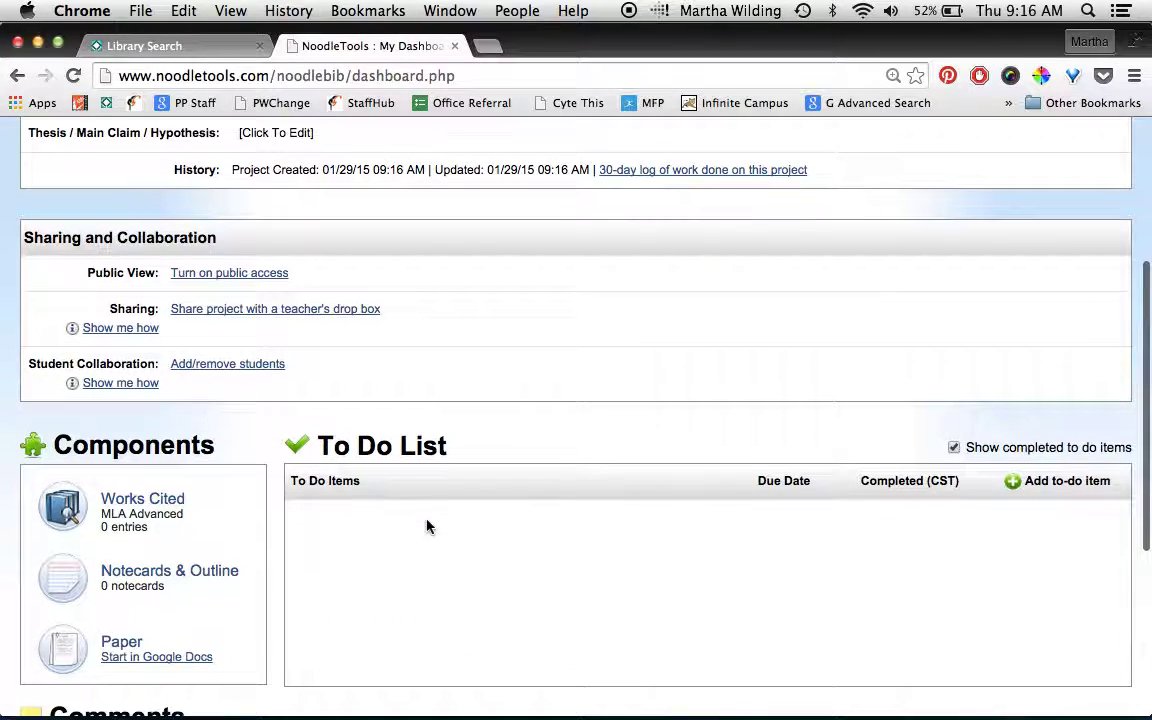
pyautogui.click(221, 368)
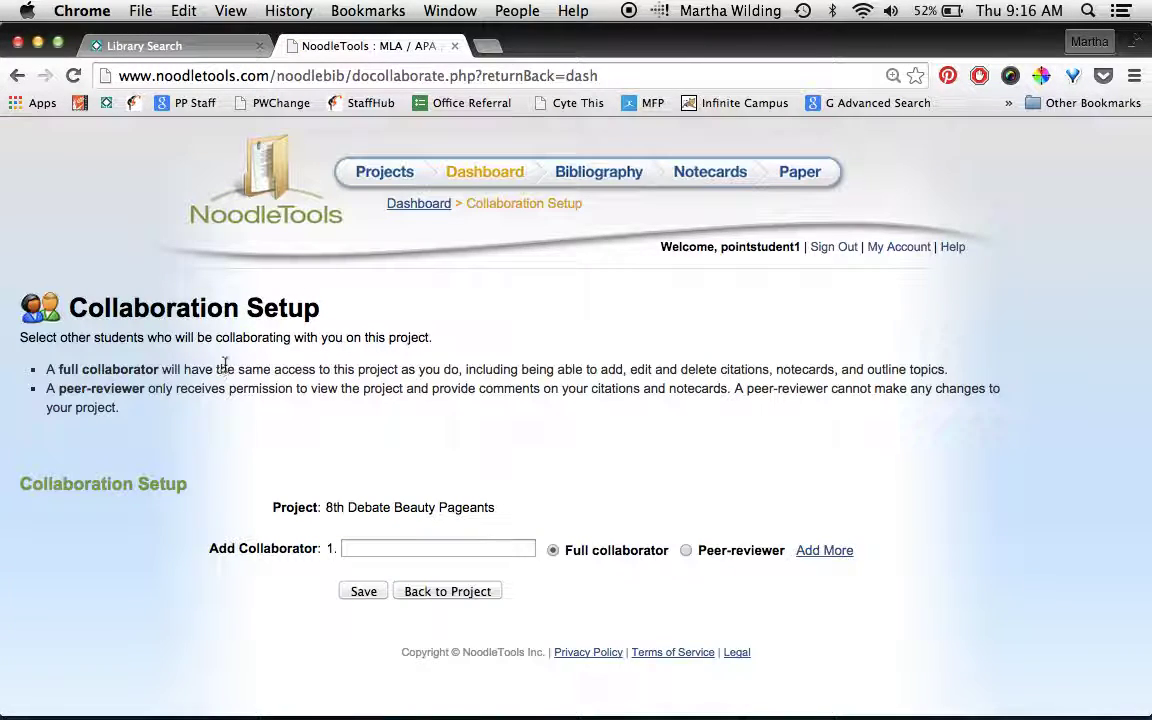
pyautogui.scroll(-5, 688, 376)
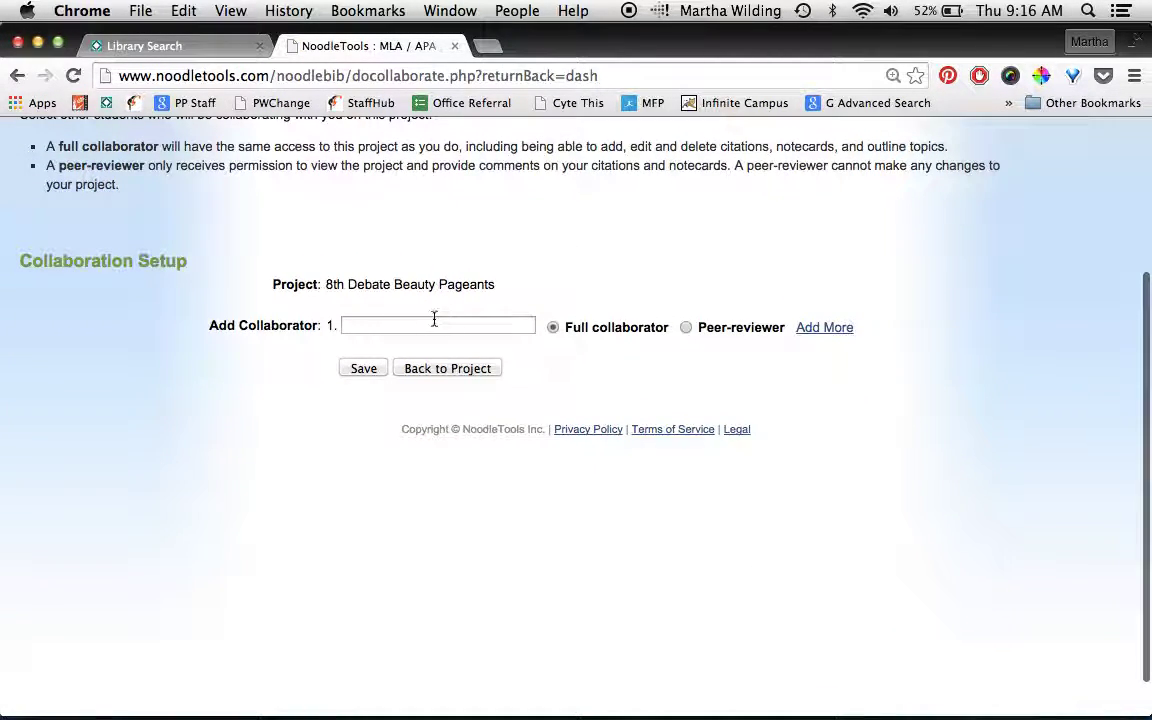
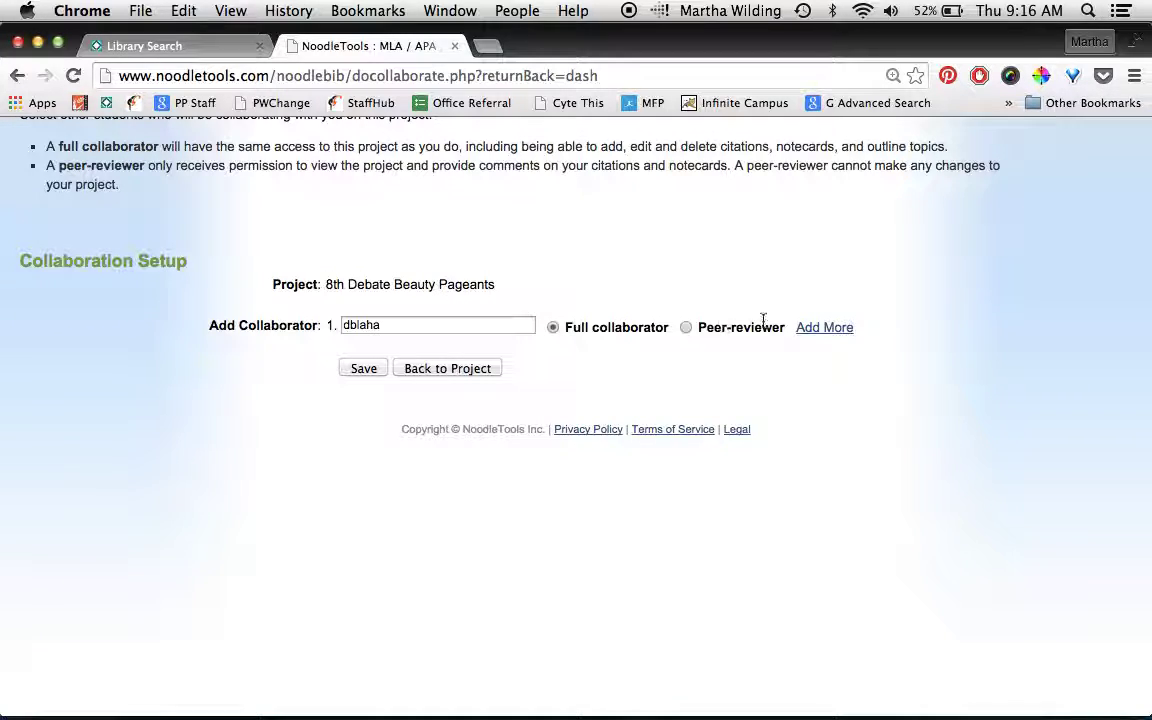
# - Add three more teammates' usernames as full collaborators in rows 2–4 and save
pyautogui.click(834, 330)
pyautogui.scroll(-1, 800, 320)
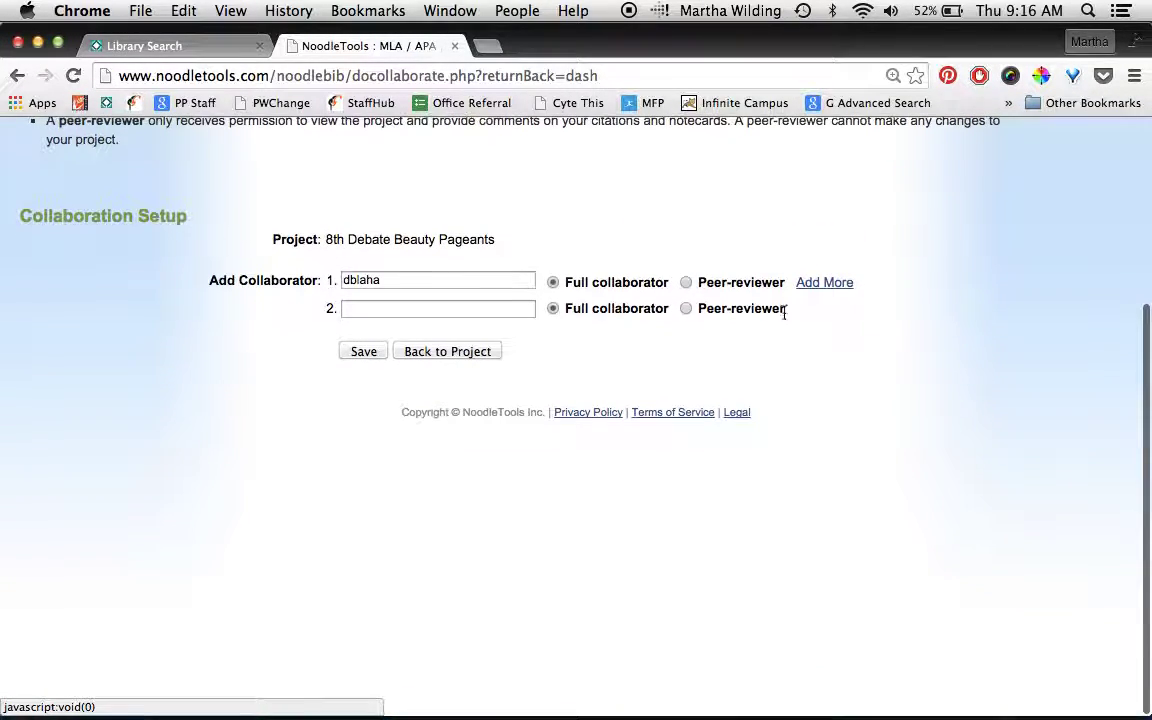
pyautogui.click(511, 307)
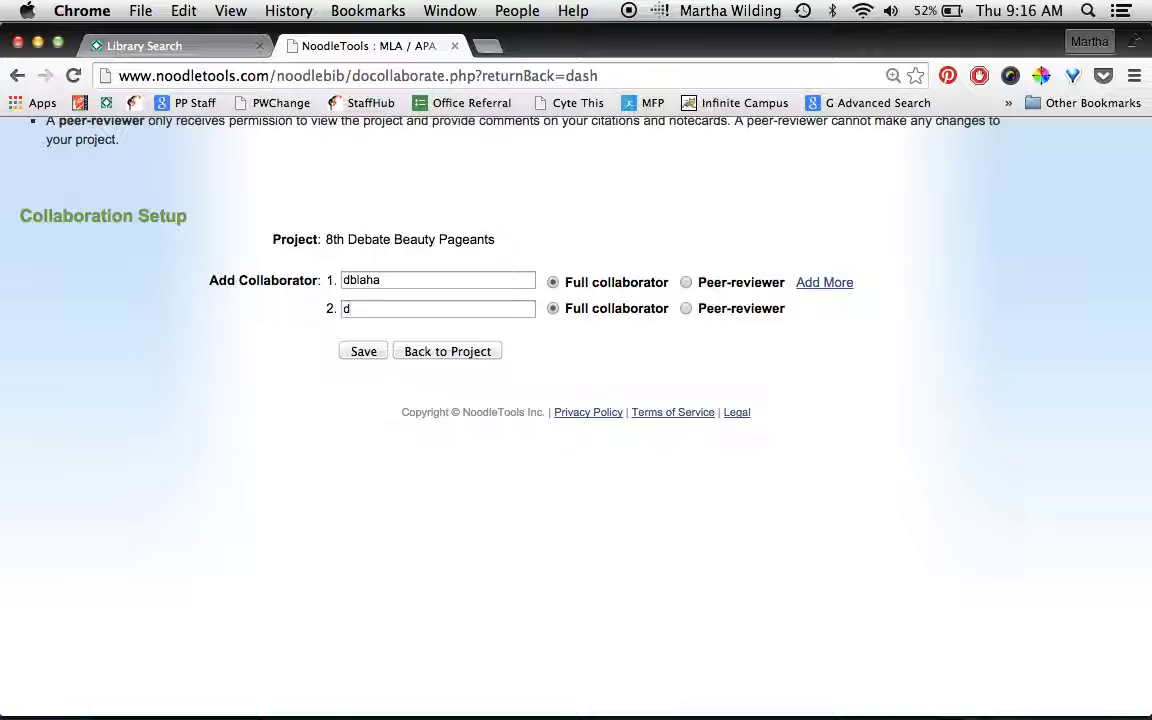
pyautogui.click(829, 287)
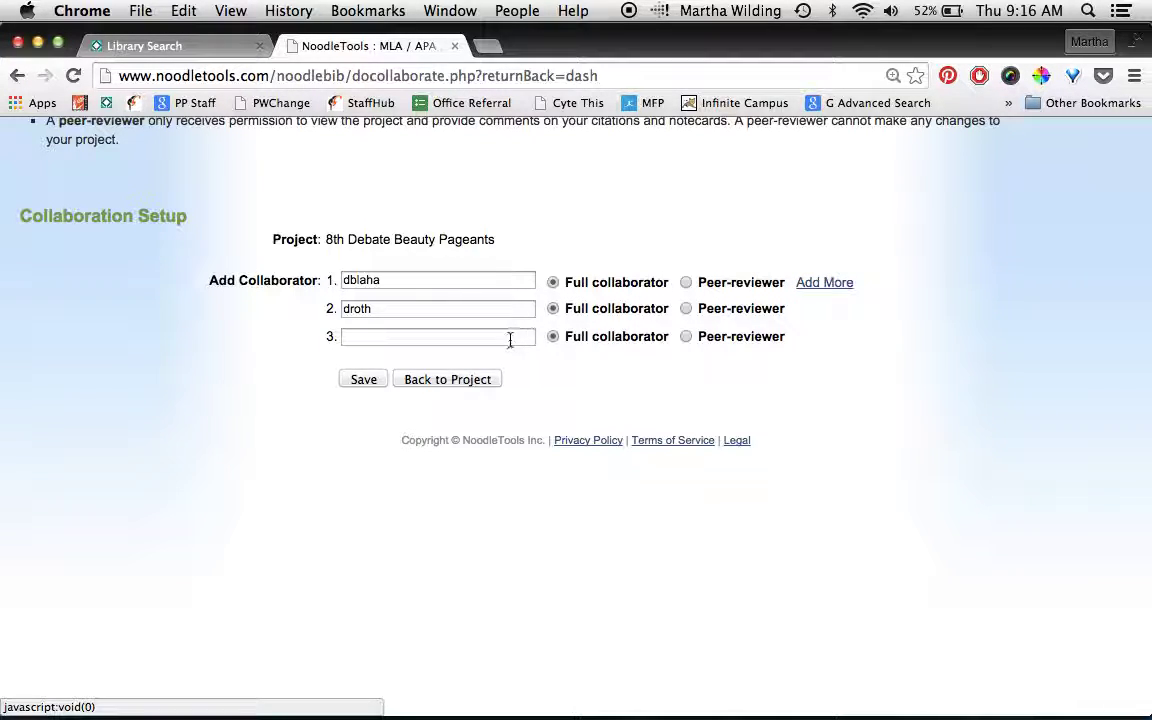
pyautogui.click(511, 337)
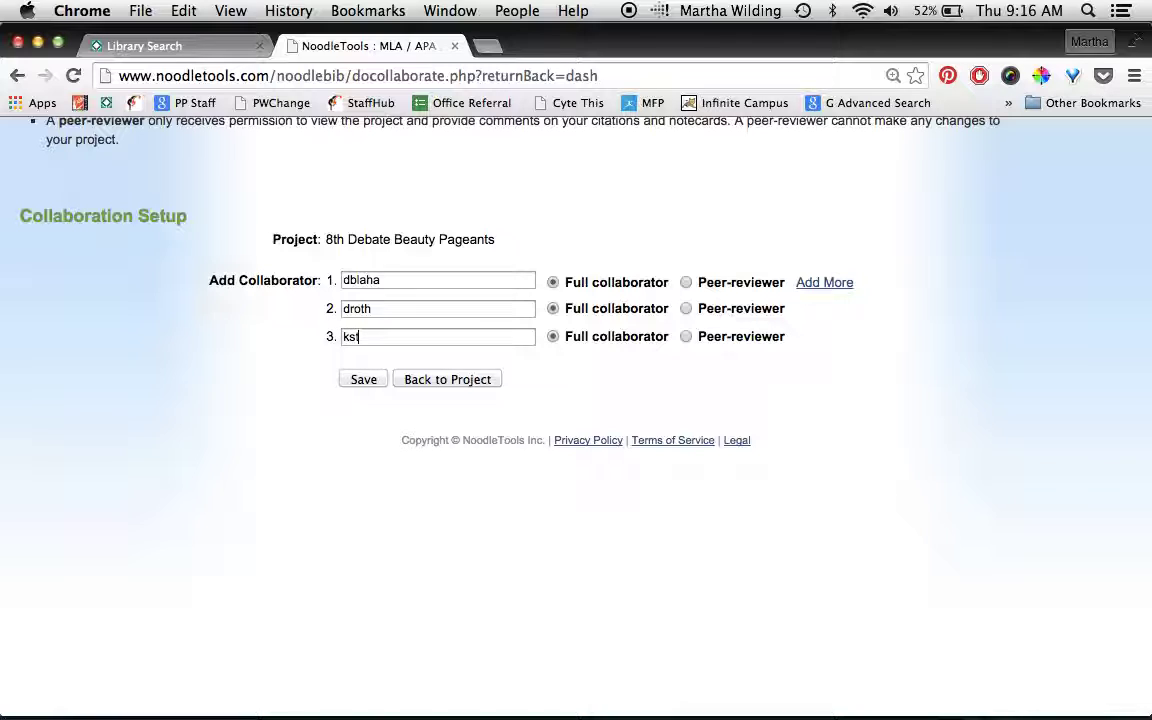
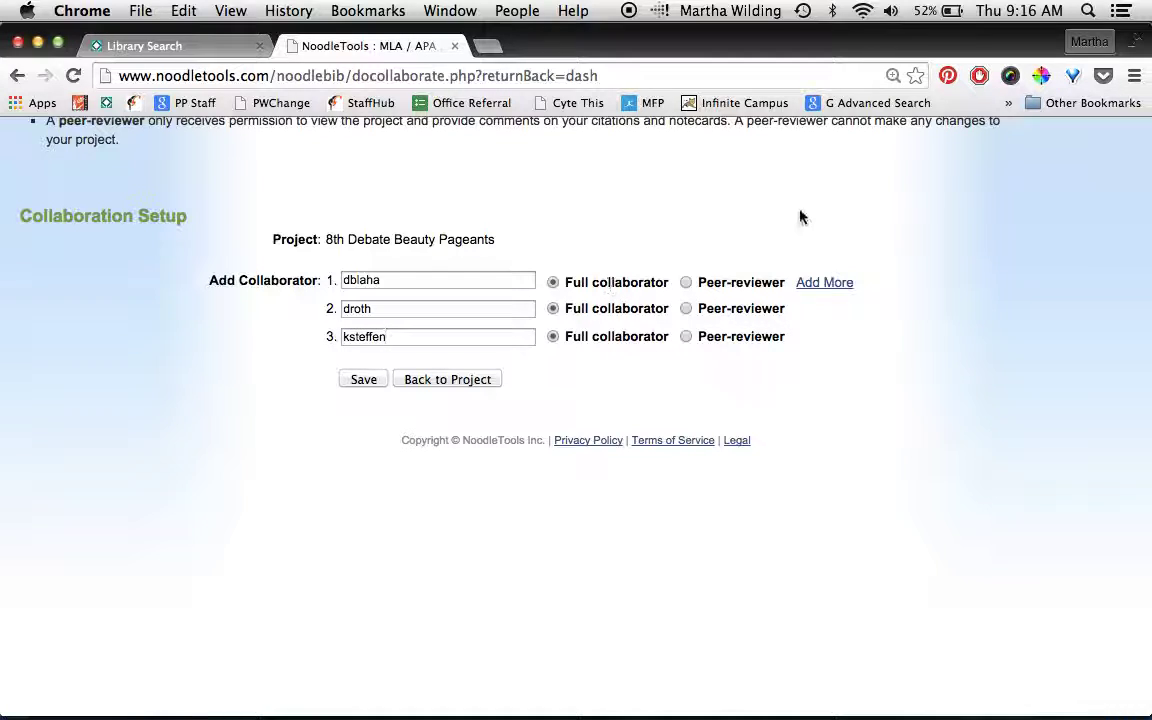
pyautogui.click(825, 285)
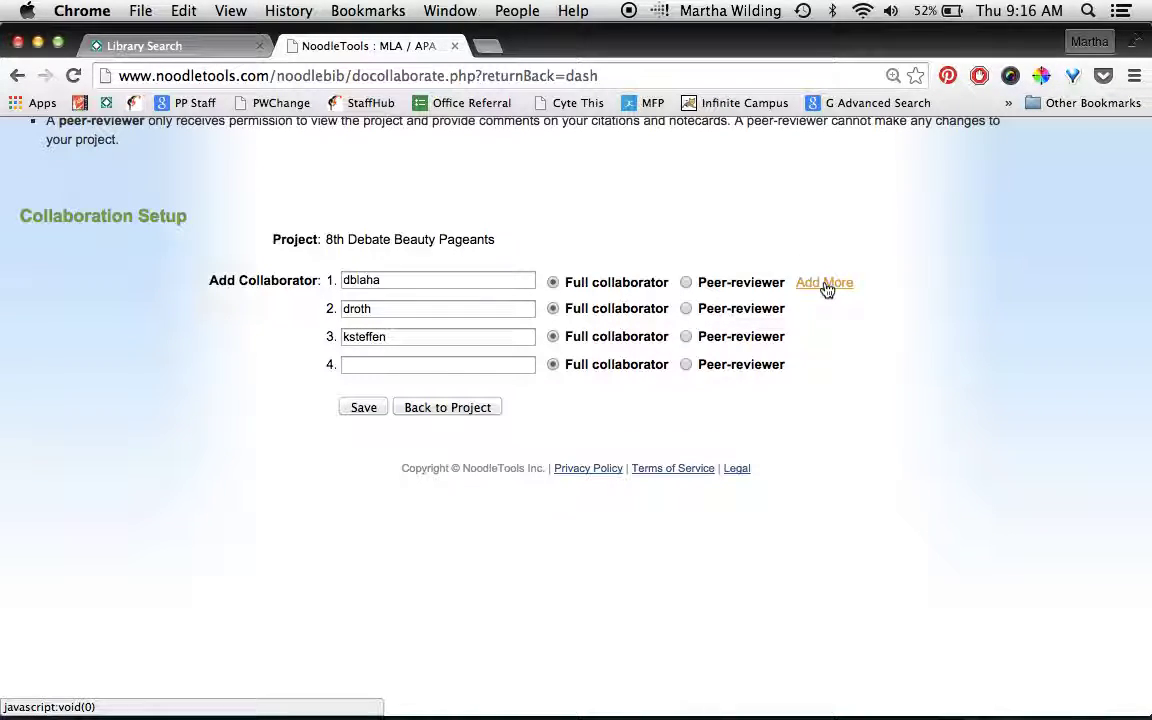
pyautogui.click(450, 361)
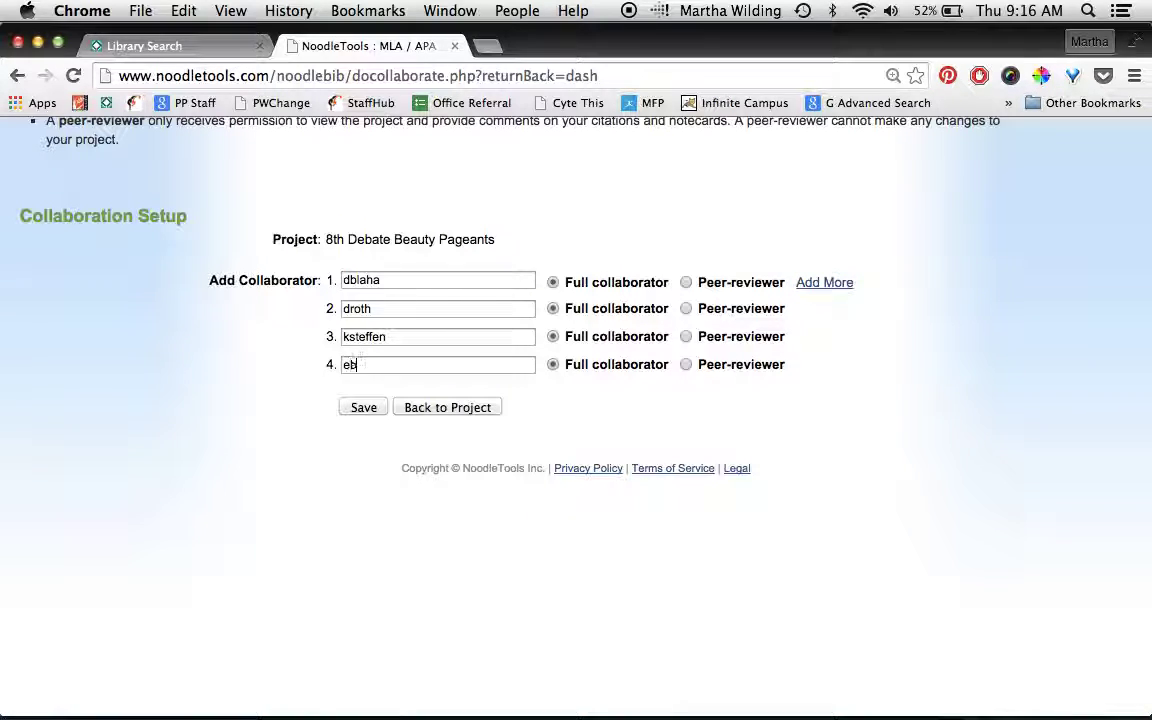
pyautogui.click(358, 413)
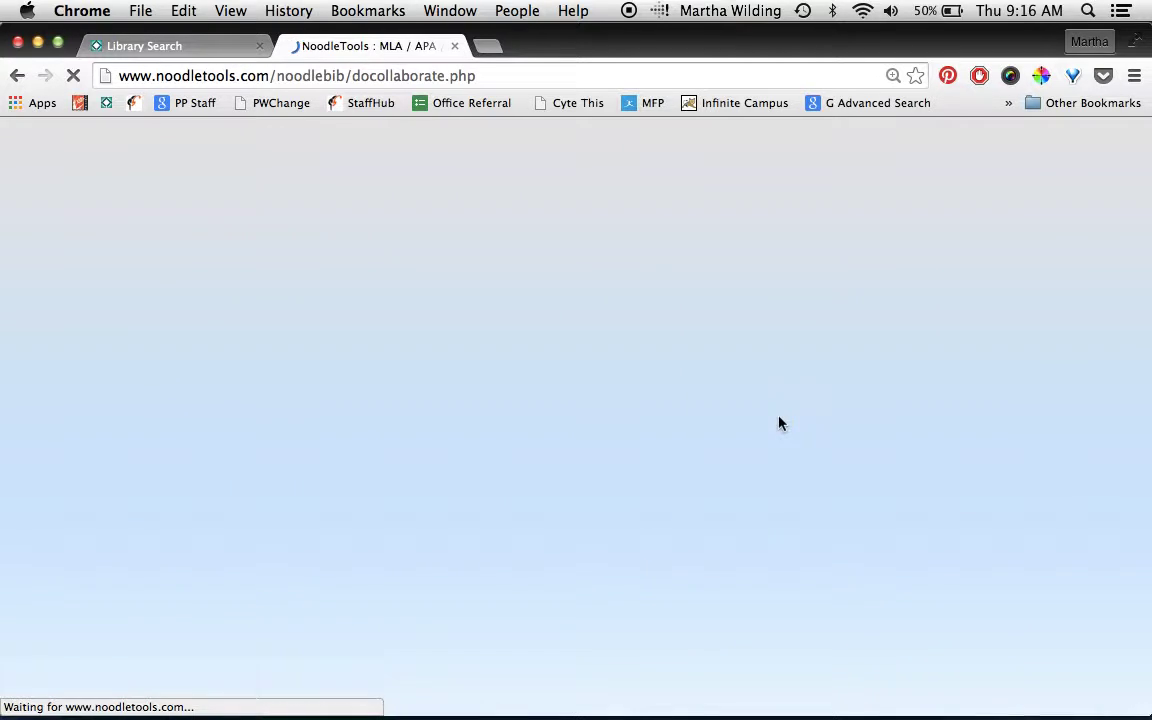
# - Return to the project dashboard and choose sharing with a teacher's drop box
pyautogui.scroll(-3, 780, 423)
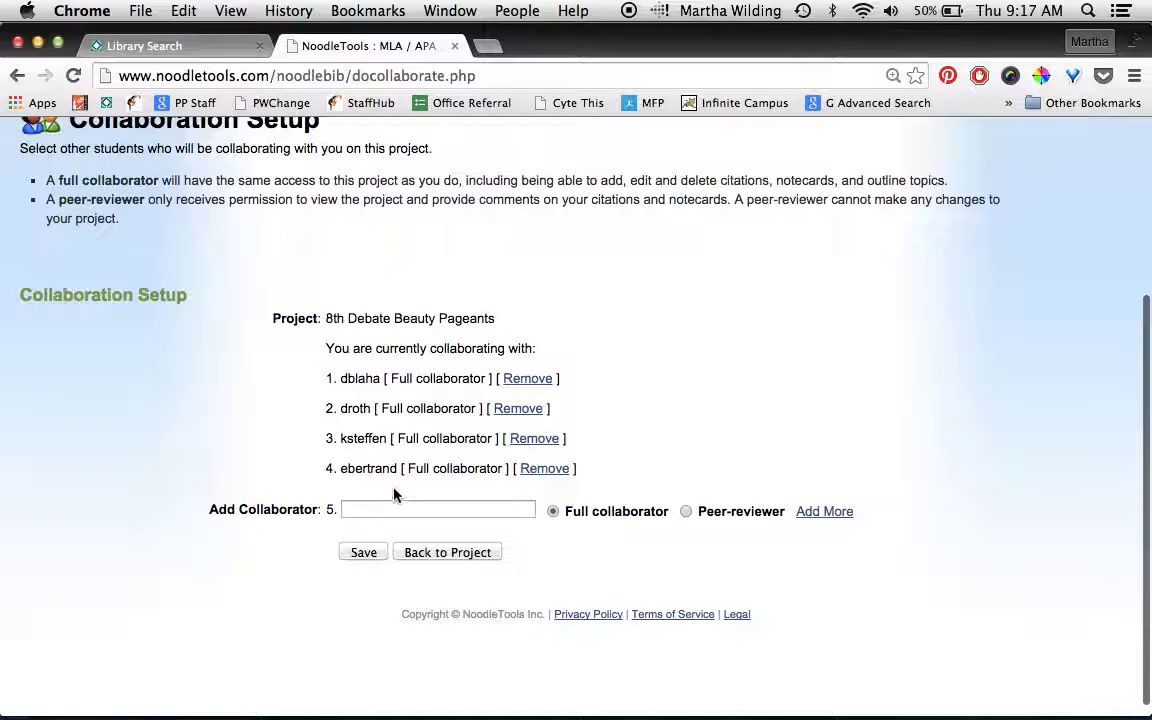
pyautogui.click(447, 551)
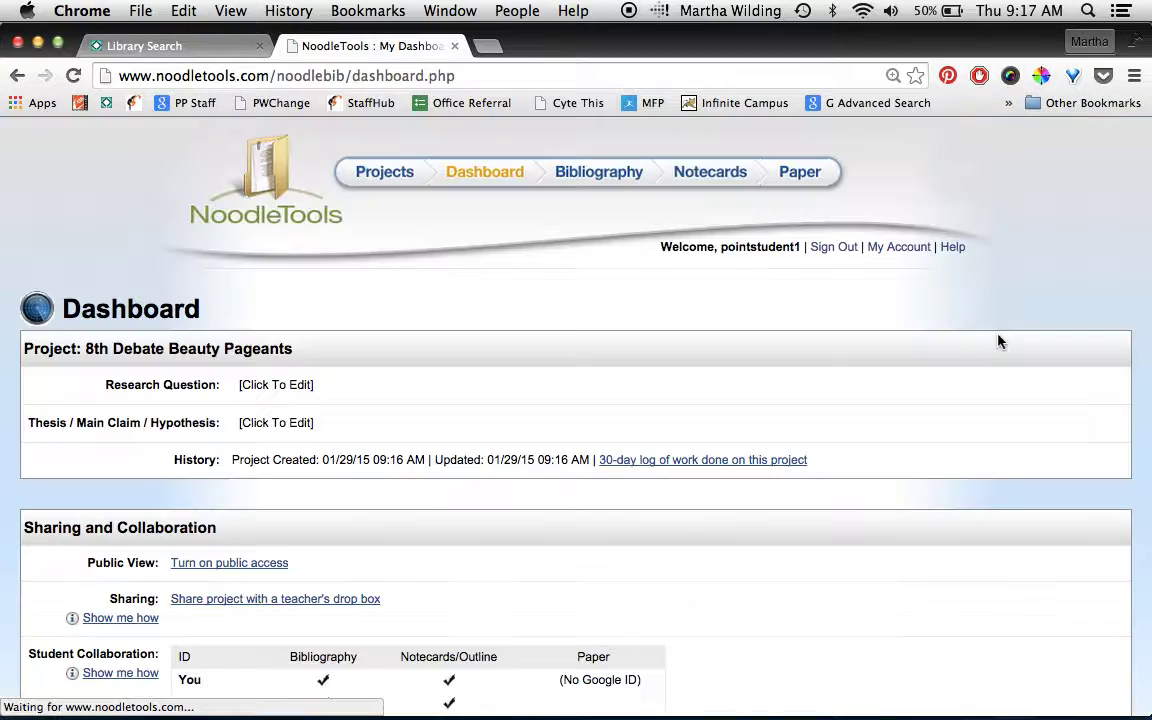
pyautogui.scroll(-3, 997, 341)
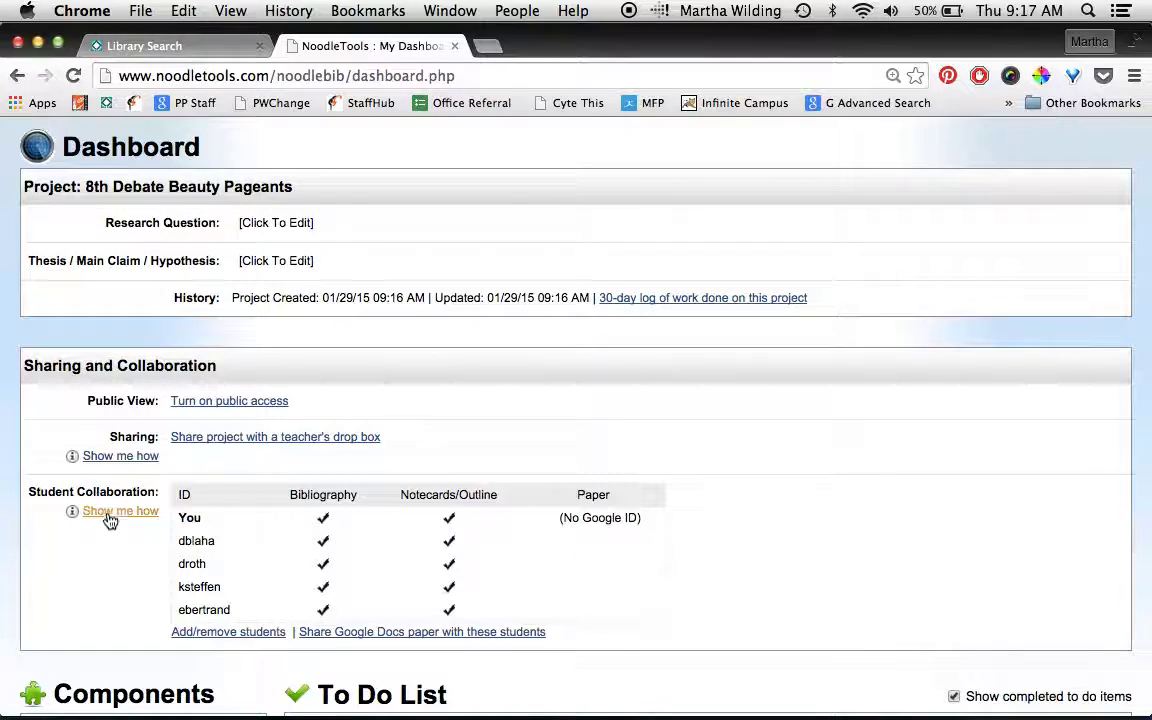
pyautogui.click(293, 446)
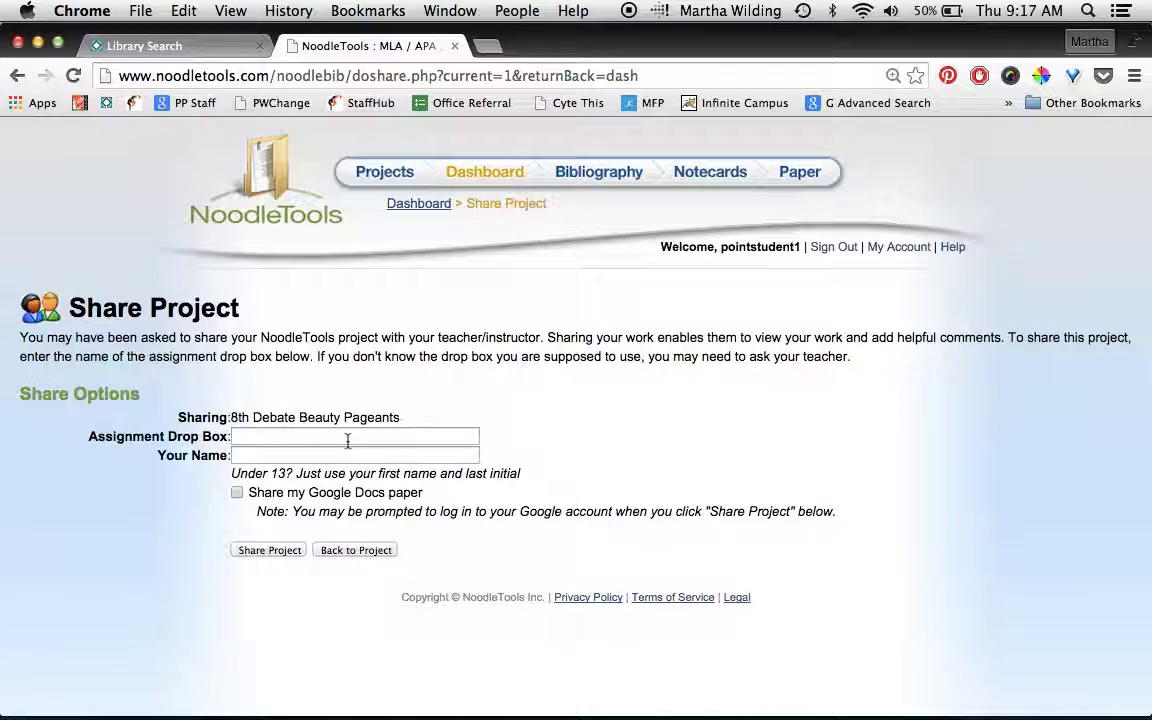
# - Pick the teacher's Debate 1 drop box, enter the sharer's name, and submit the share
pyautogui.click(338, 438)
pyautogui.write('Ste')
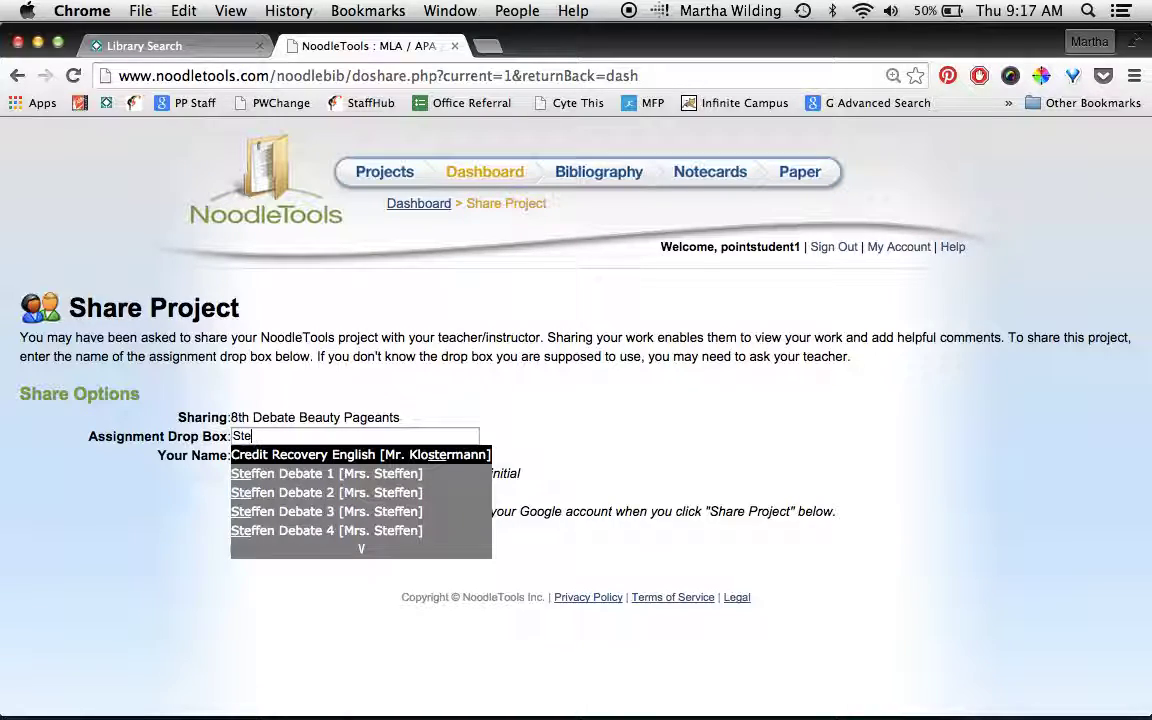
pyautogui.write('n')
pyautogui.press('BackSpace')
pyautogui.write('f')
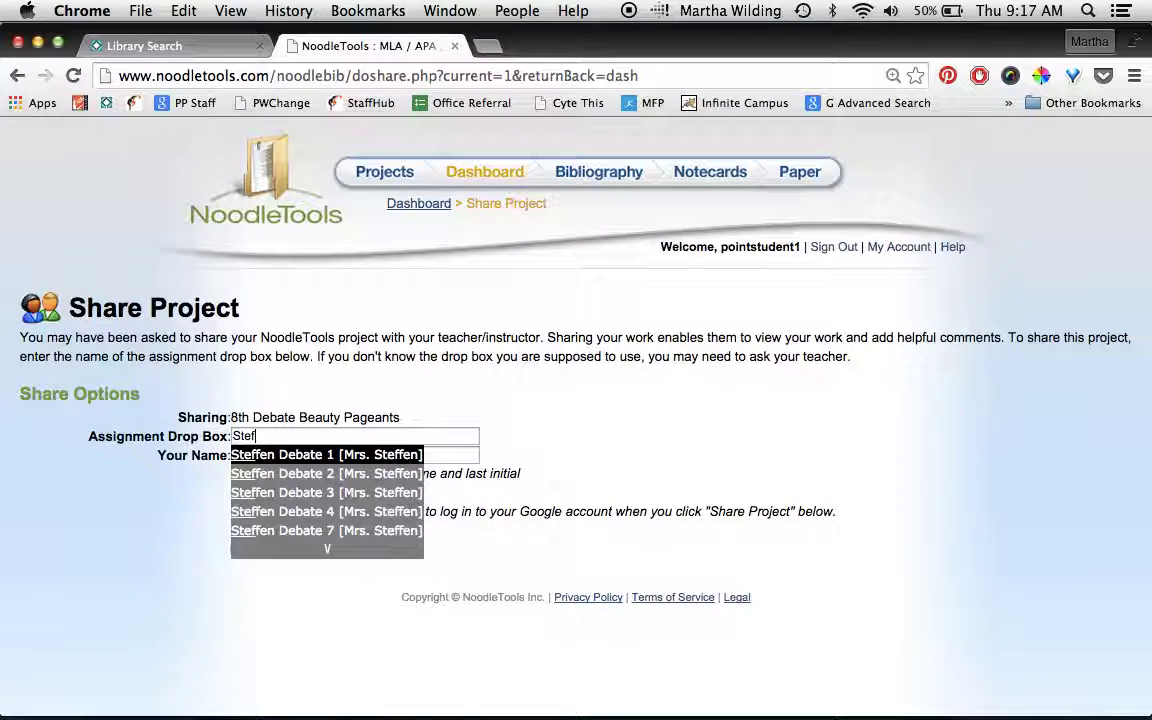
pyautogui.click(349, 456)
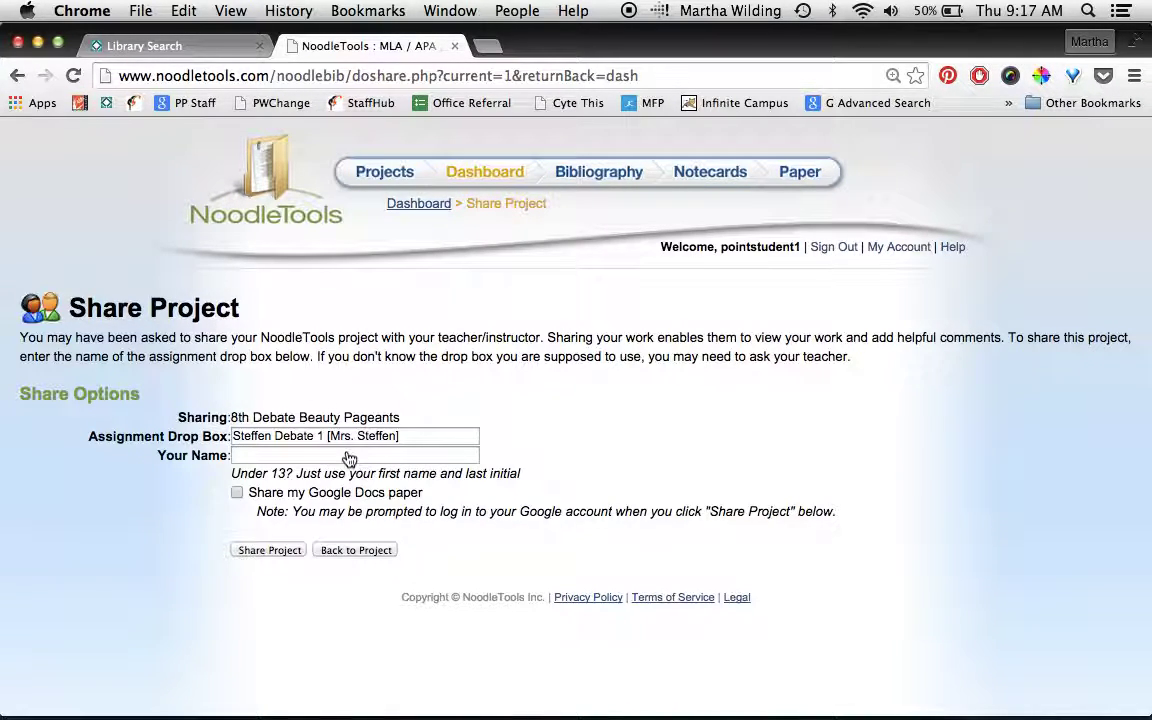
pyautogui.click(315, 455)
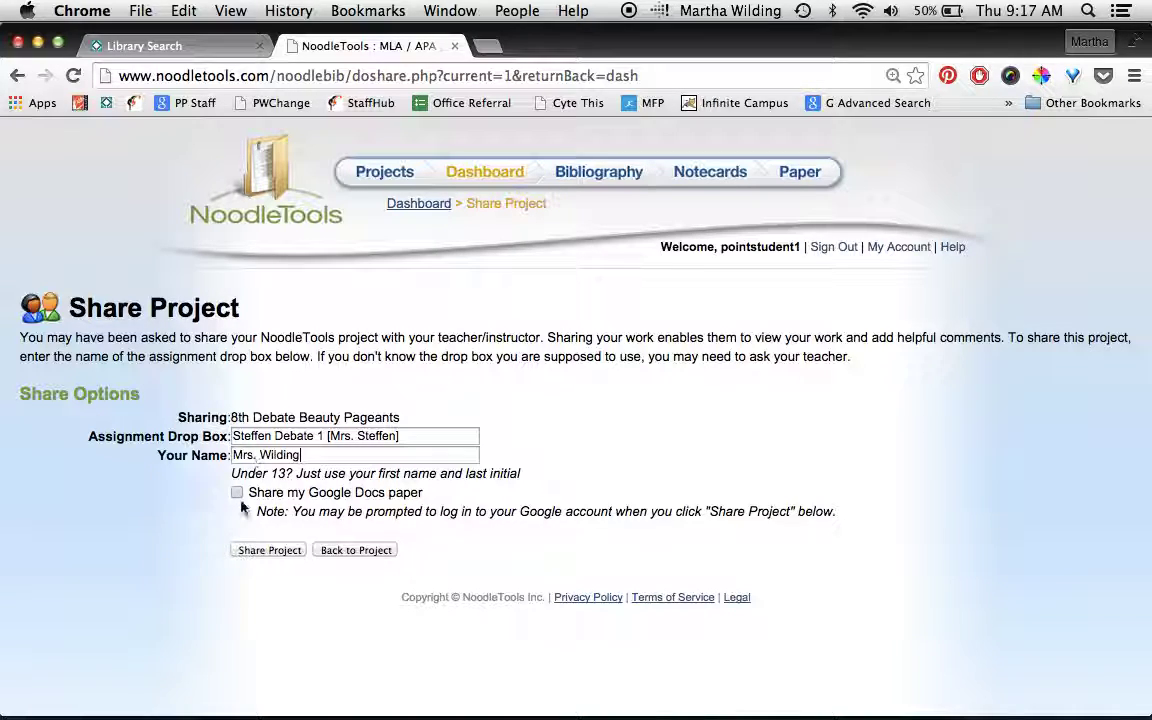
pyautogui.click(265, 551)
pyautogui.click(265, 551)
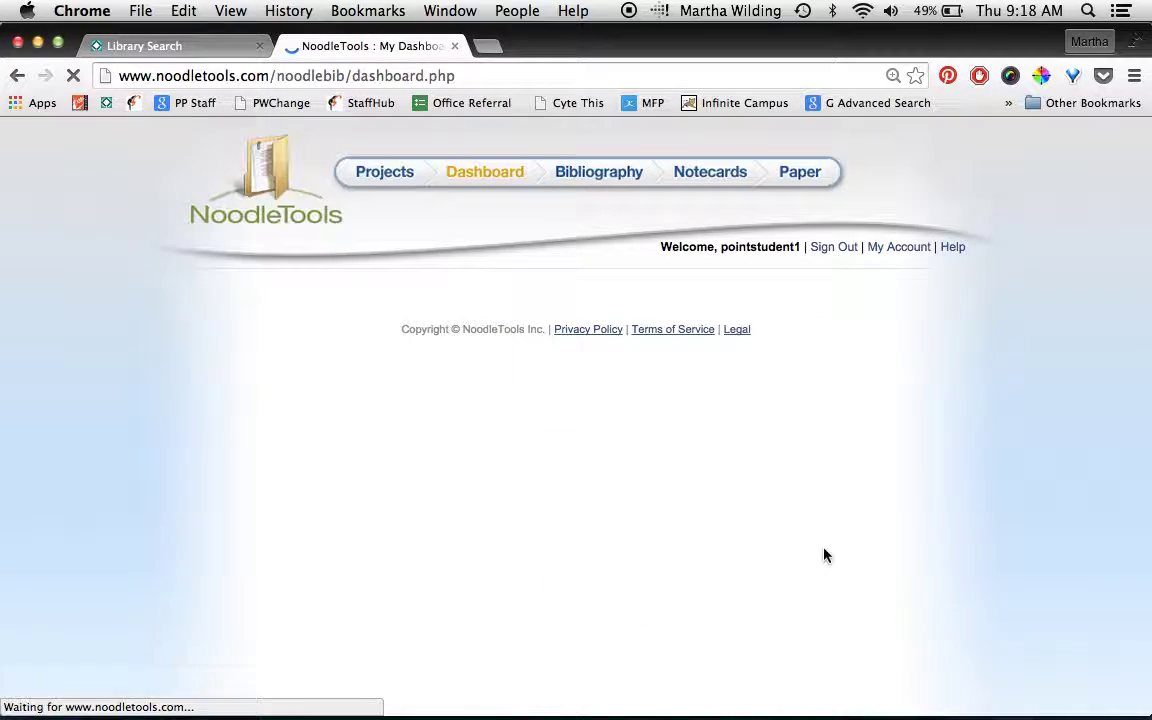
# - Scroll the dashboard to check the Sharing table and the share success message
pyautogui.scroll(-2, 824, 555)
pyautogui.scroll(-7, 824, 555)
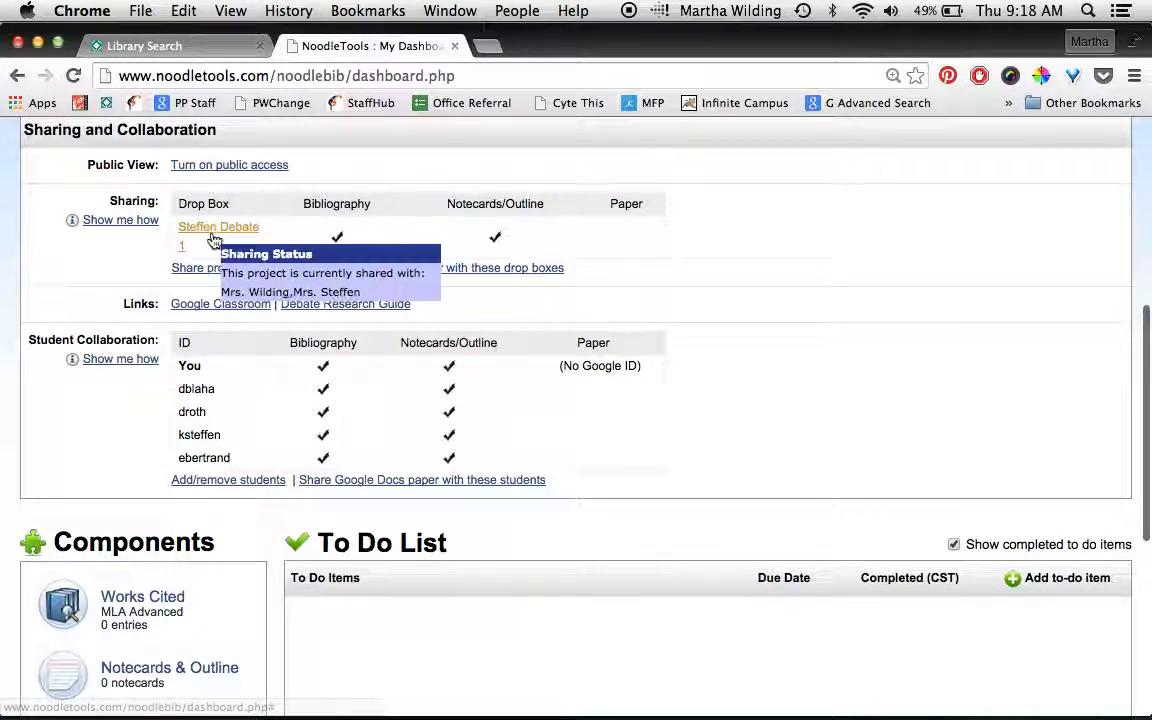
pyautogui.scroll(1, 215, 235)
pyautogui.scroll(1, 215, 237)
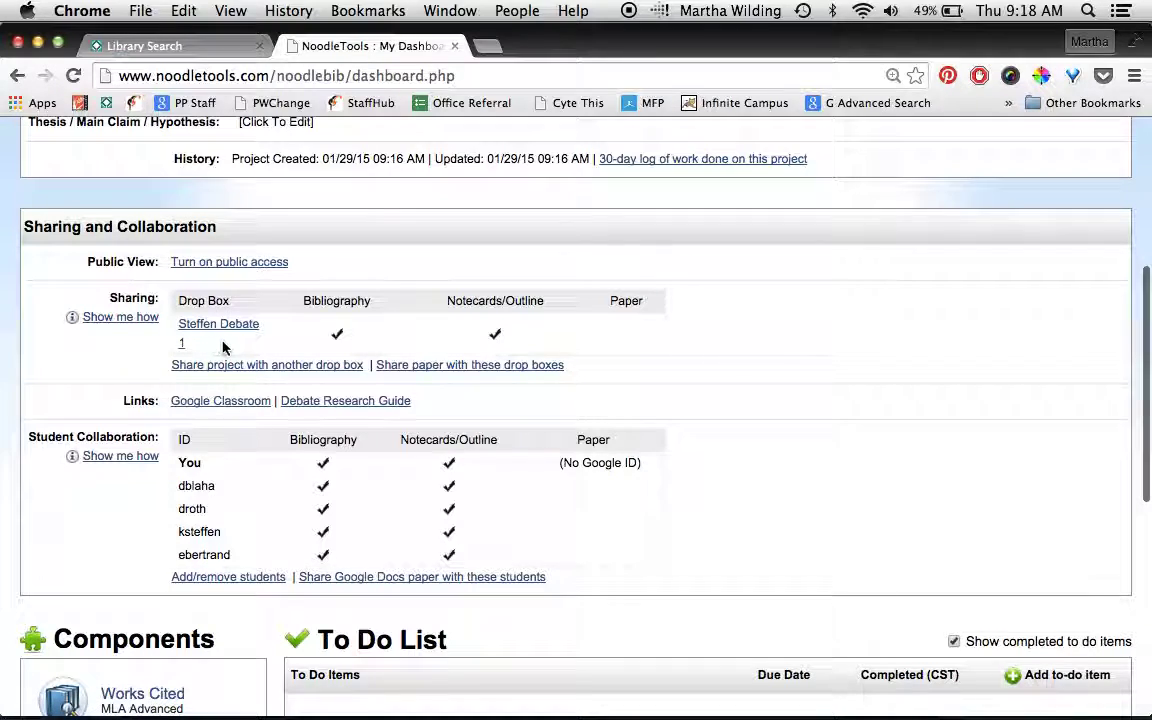